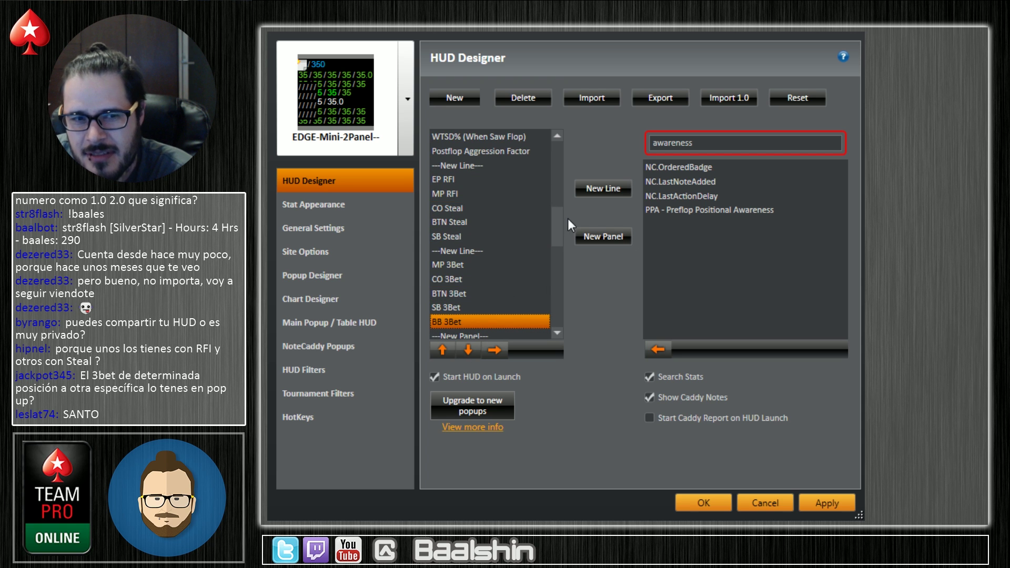
- Review the HUD Designer stat list and the Popup Designer, Main Popup / Table HUD and NoteCaddy Popups settings
left_click_drag(559, 223, 554, 153)
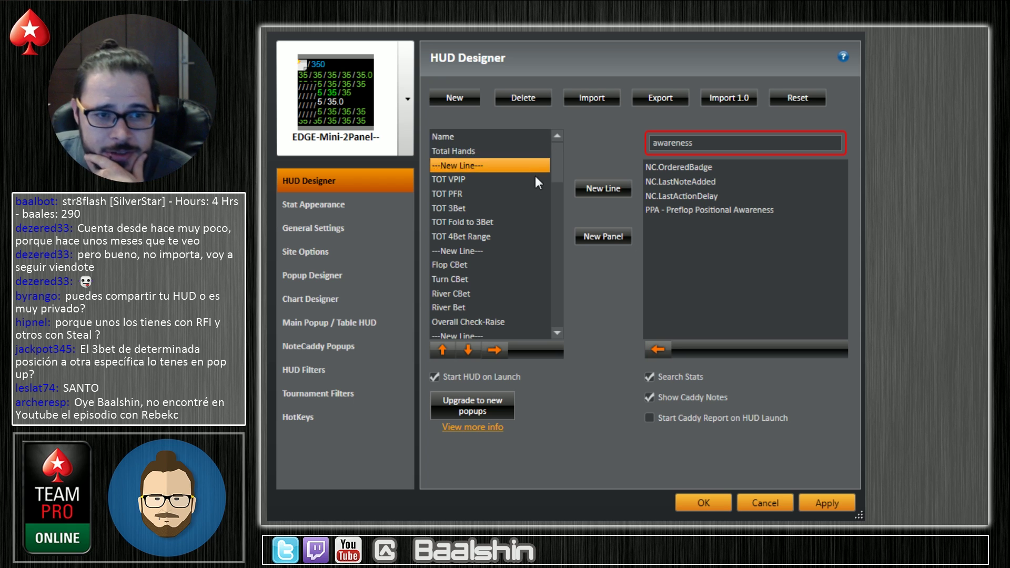
left_click(326, 278)
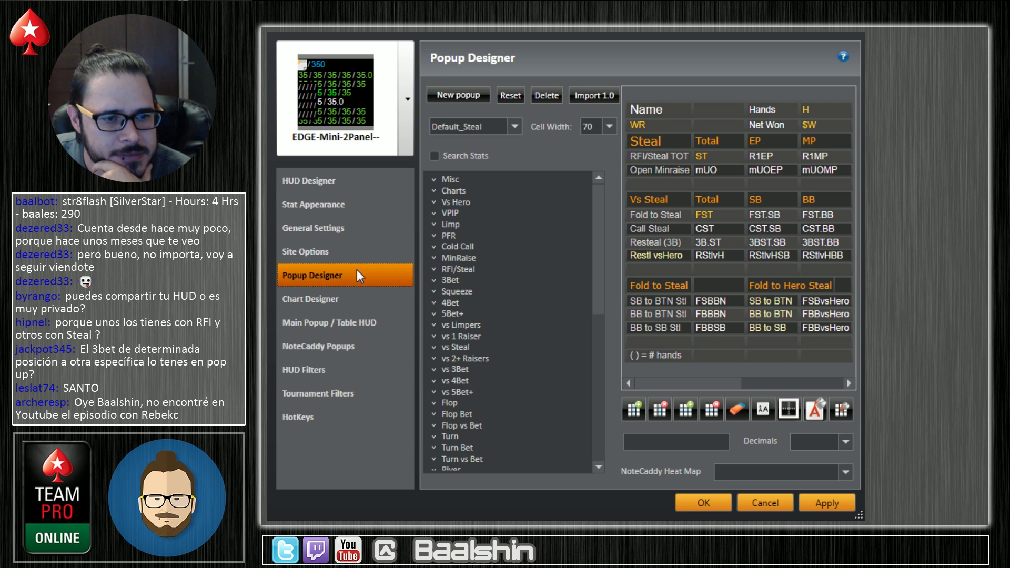
left_click(367, 326)
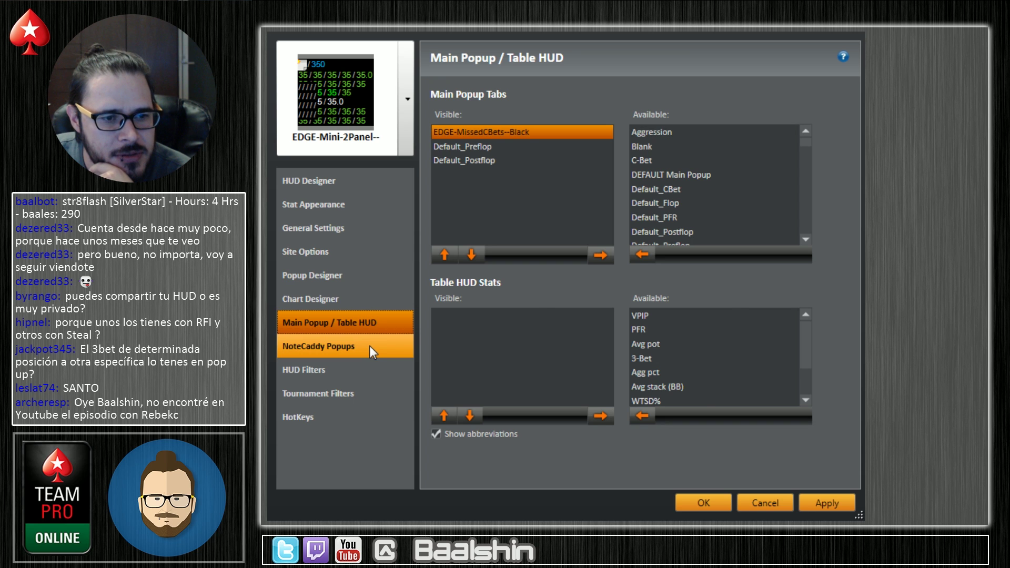
left_click(355, 348)
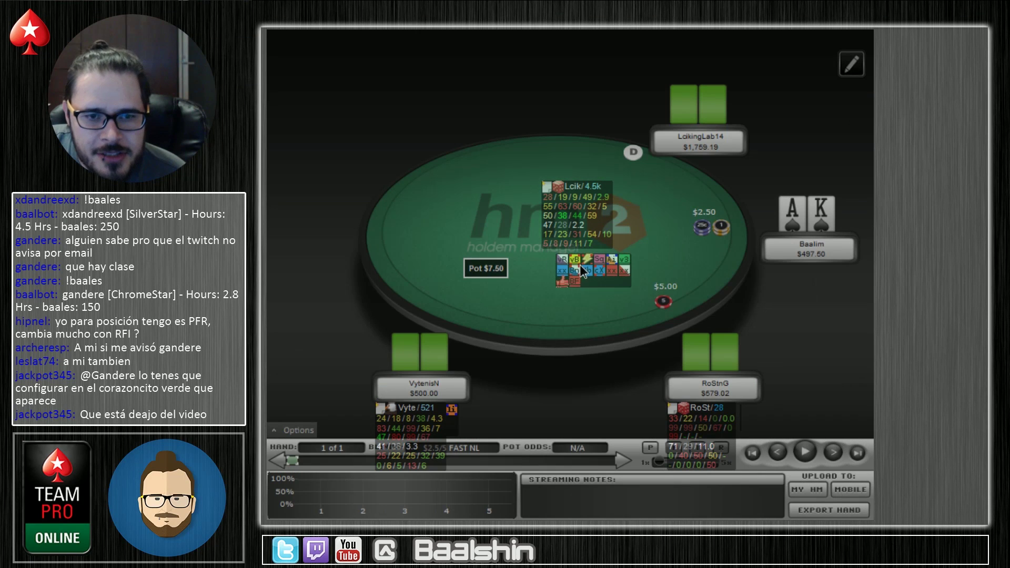
- Align the note badge panel directly beneath the button player's HUD stats and bring up that player's VPIP details
mouse_move(561, 262)
left_mouse_down()
mouse_move(608, 278)
mouse_move(575, 287)
mouse_move(560, 260)
left_mouse_up()
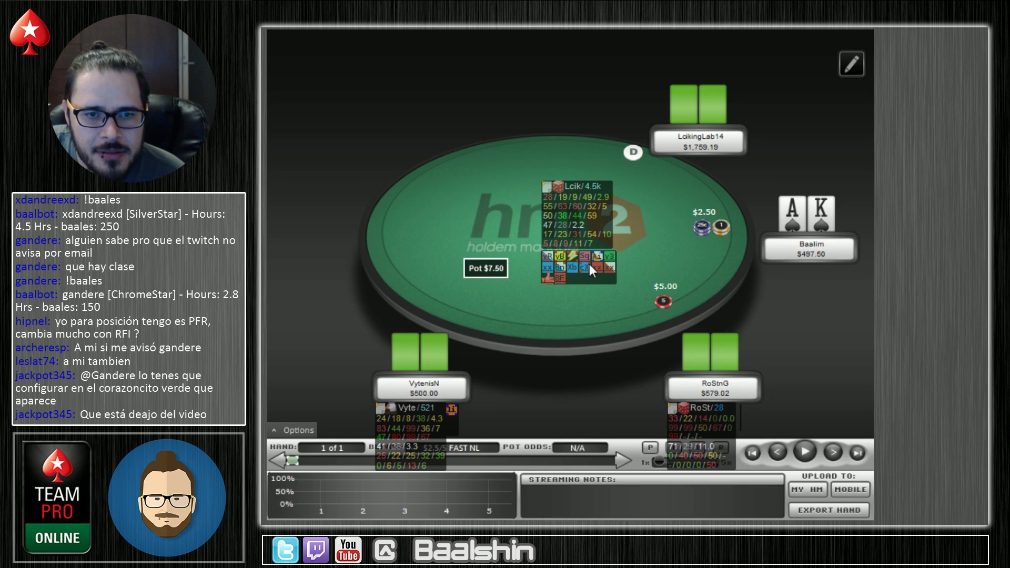
left_click(548, 199)
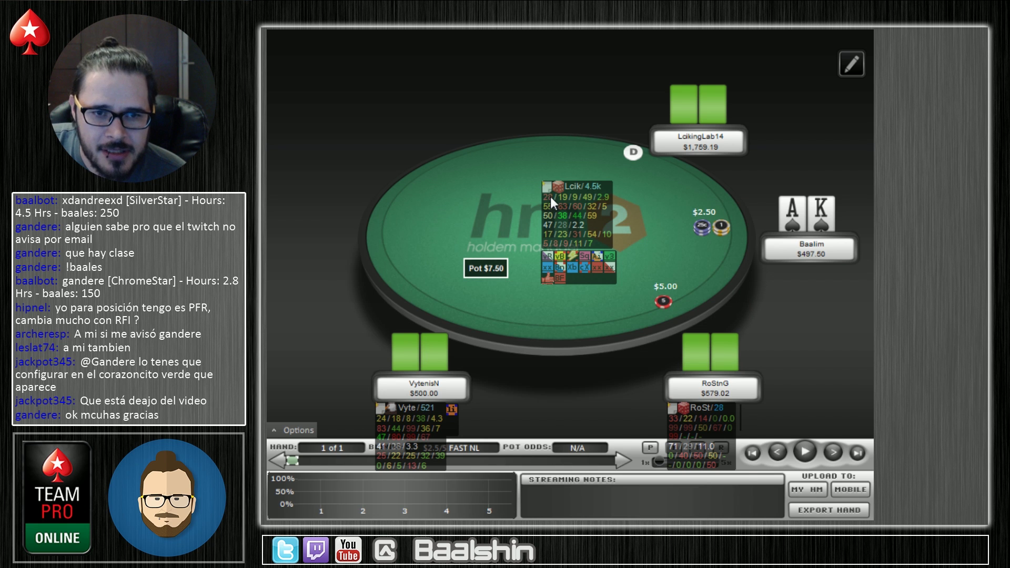
left_click(550, 196)
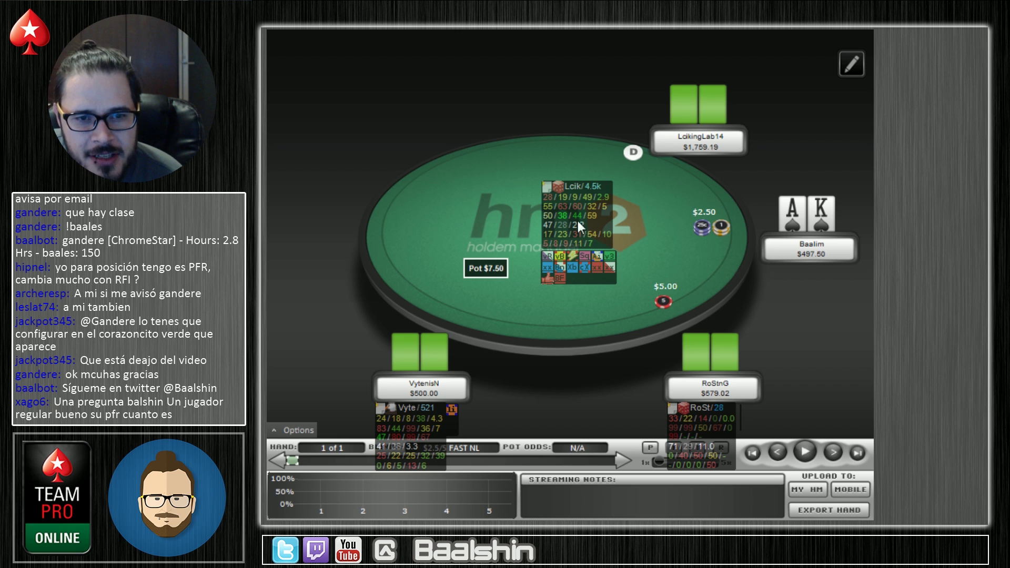
left_click(548, 198)
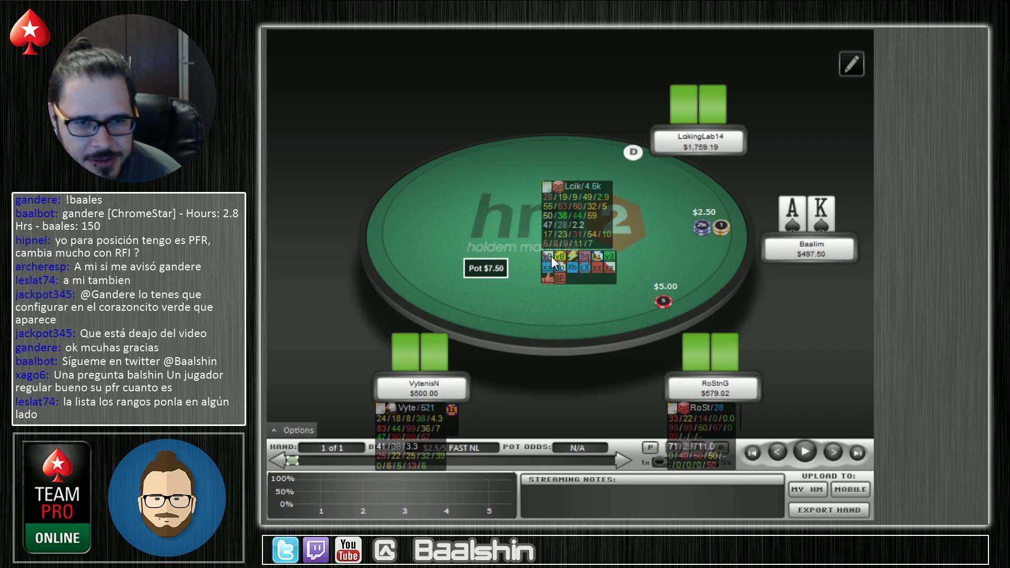
left_click(548, 196)
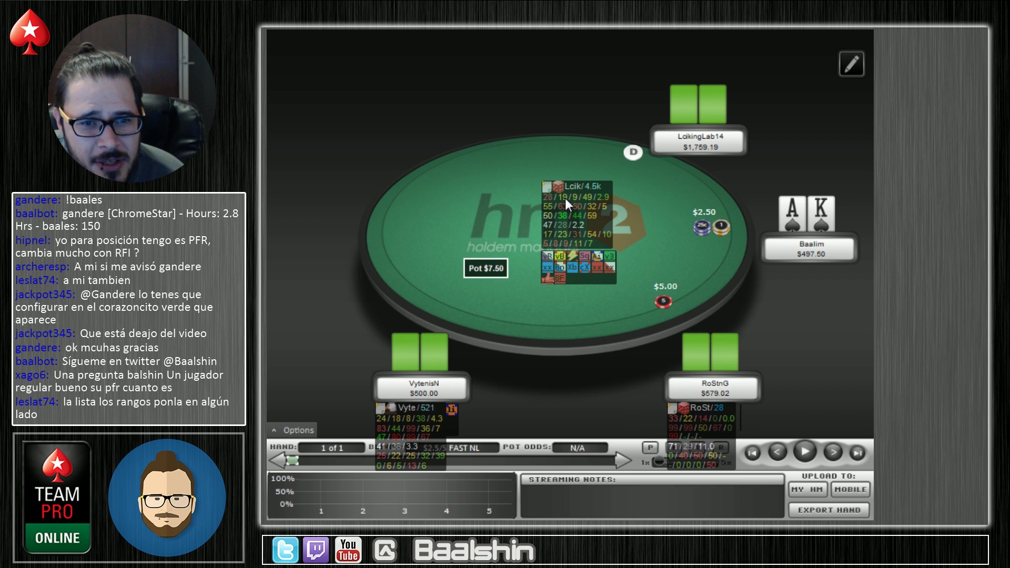
- Examine the button player's PFR popup with its stack-off ranges, and the EDGE-3Bet popup with its positional ranges
mouse_move(565, 197)
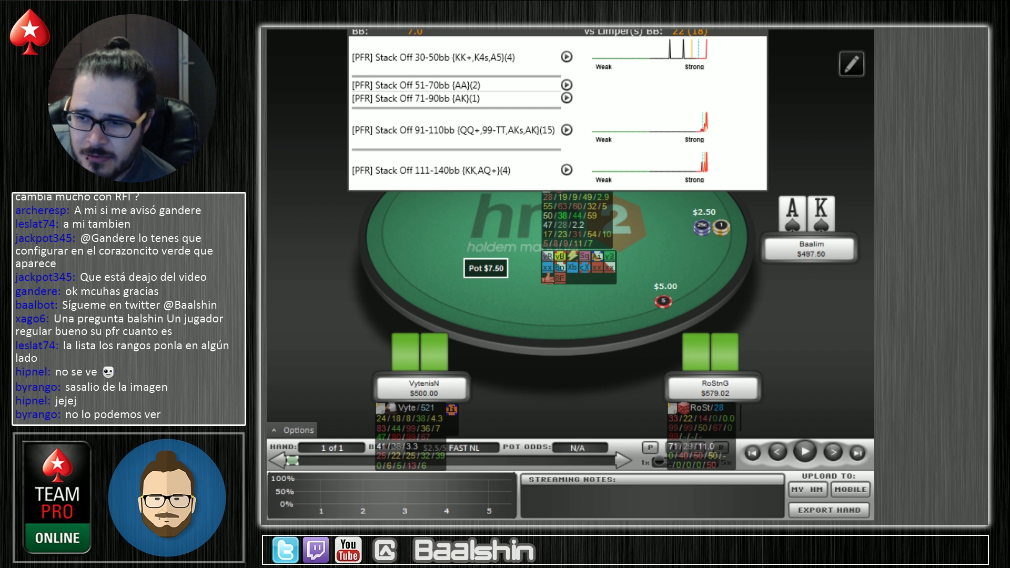
left_click(643, 45)
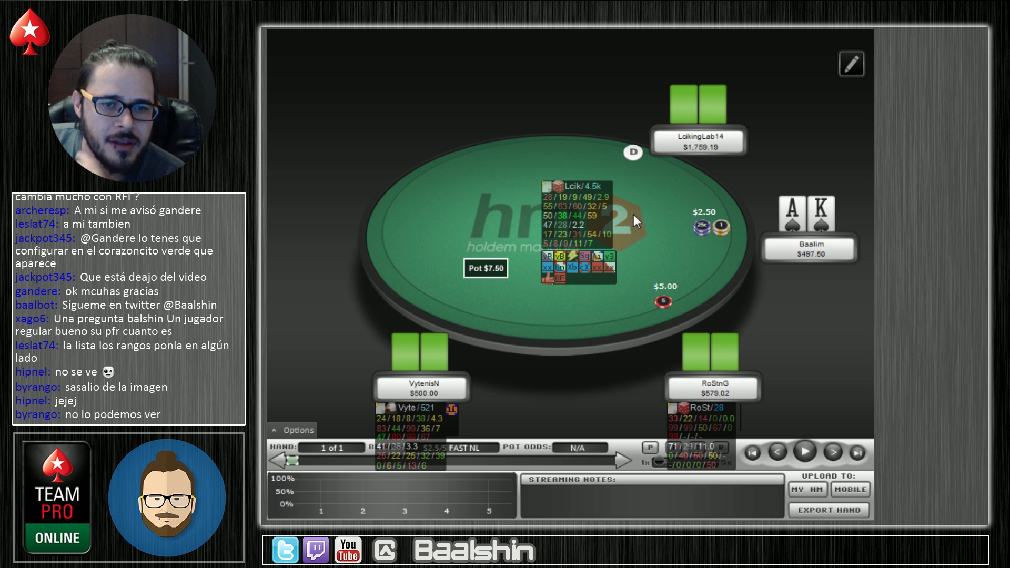
left_click(575, 196)
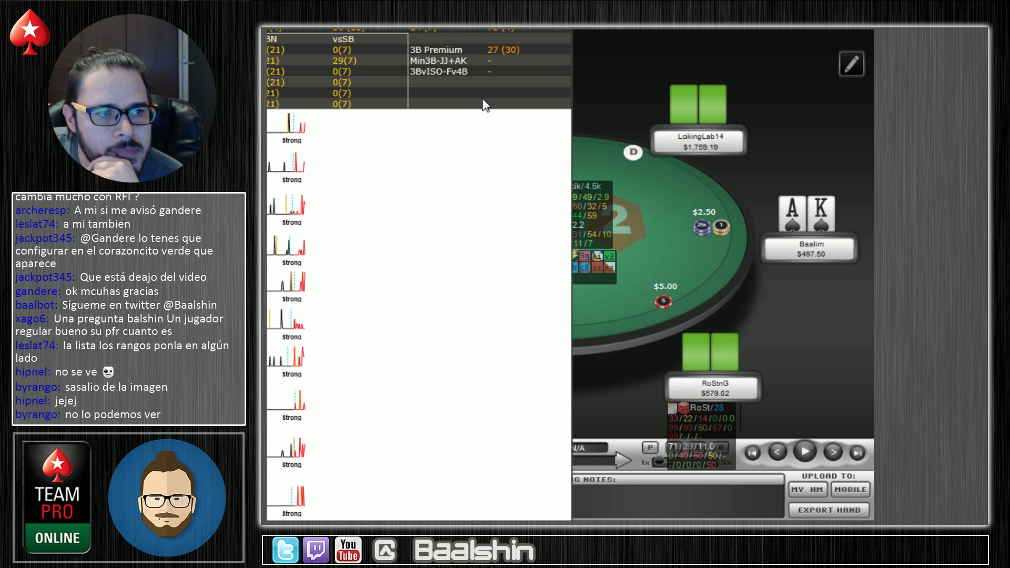
left_click(563, 200)
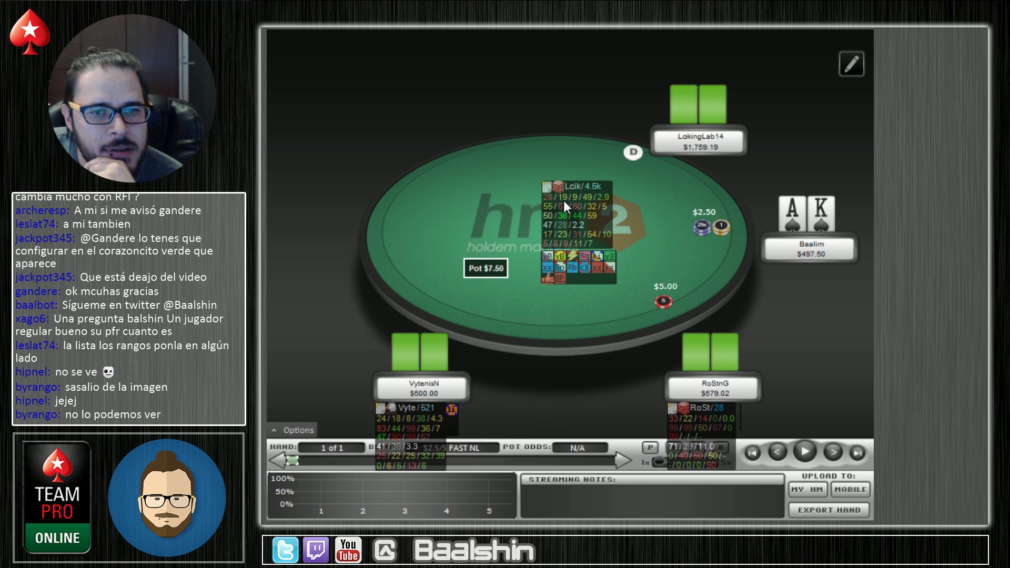
left_click(575, 197)
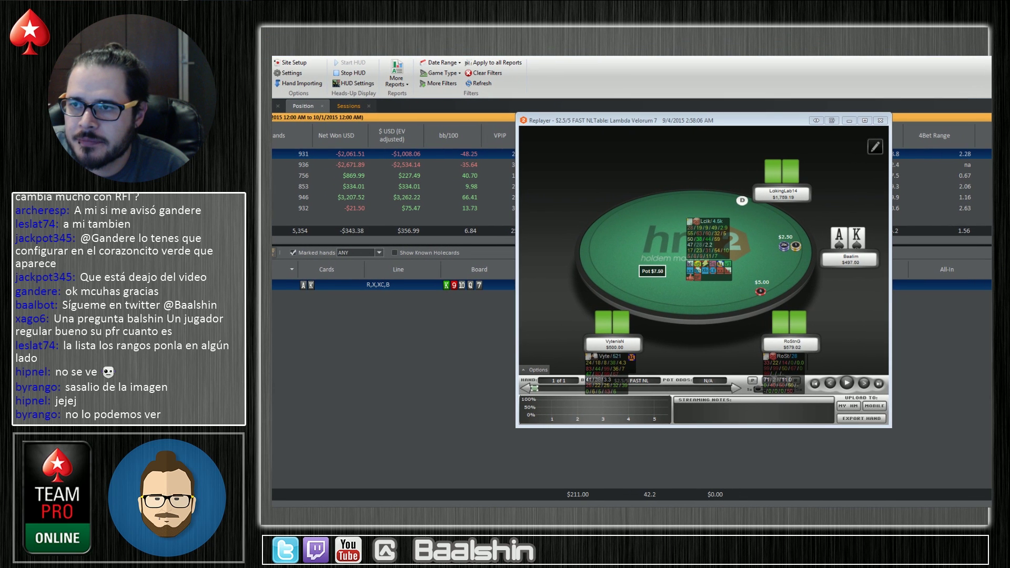
left_click(706, 230)
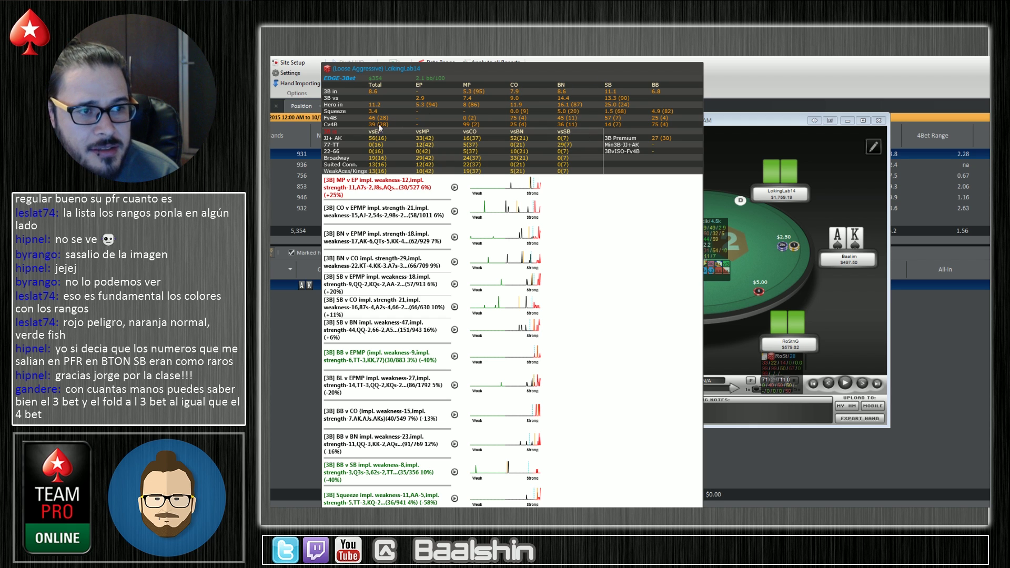
left_click(549, 69)
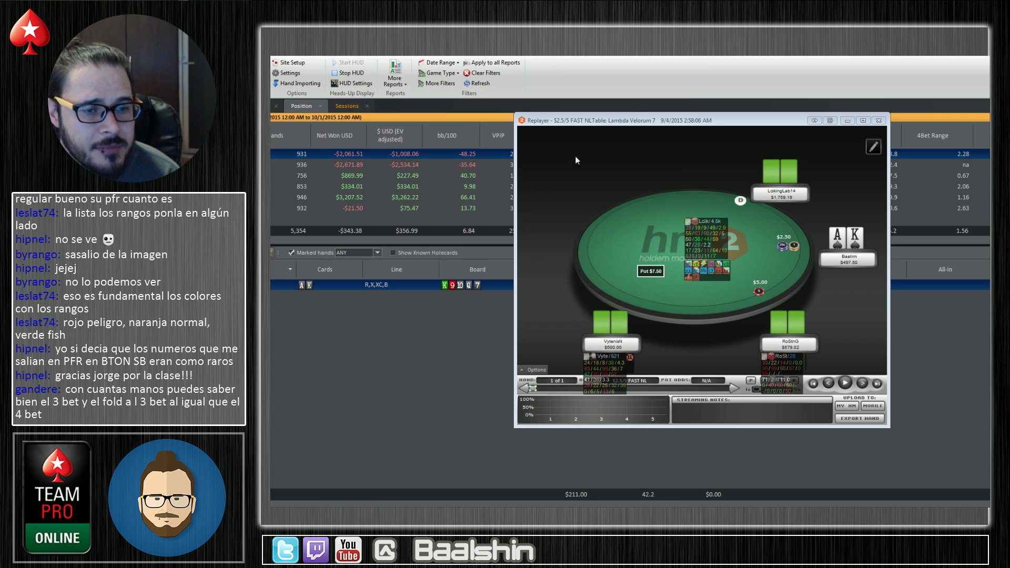
- Compare the EDGE-Foldto3Bet popups of the player with 521 hands and of the button player
left_click(613, 366)
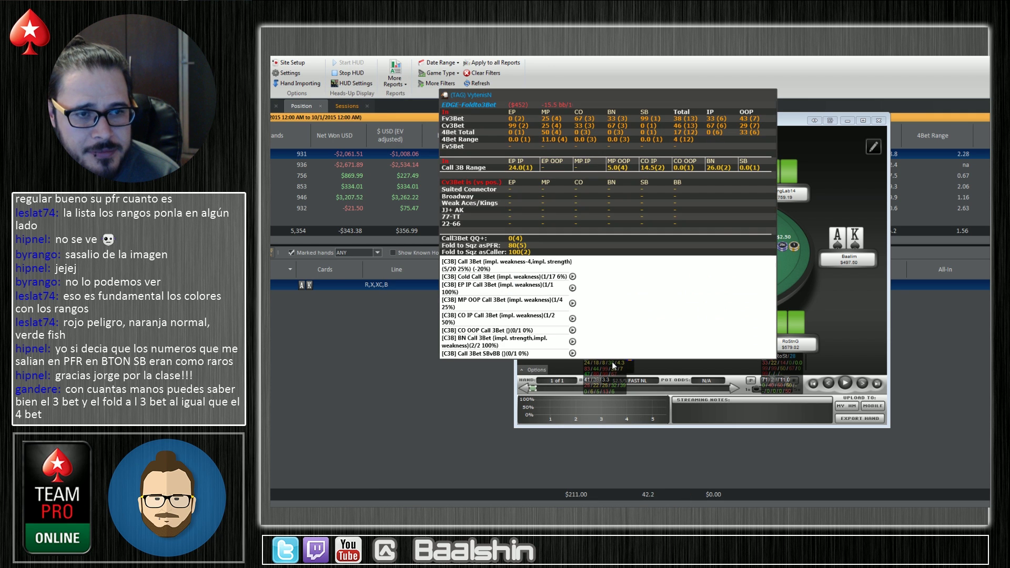
left_click(713, 88)
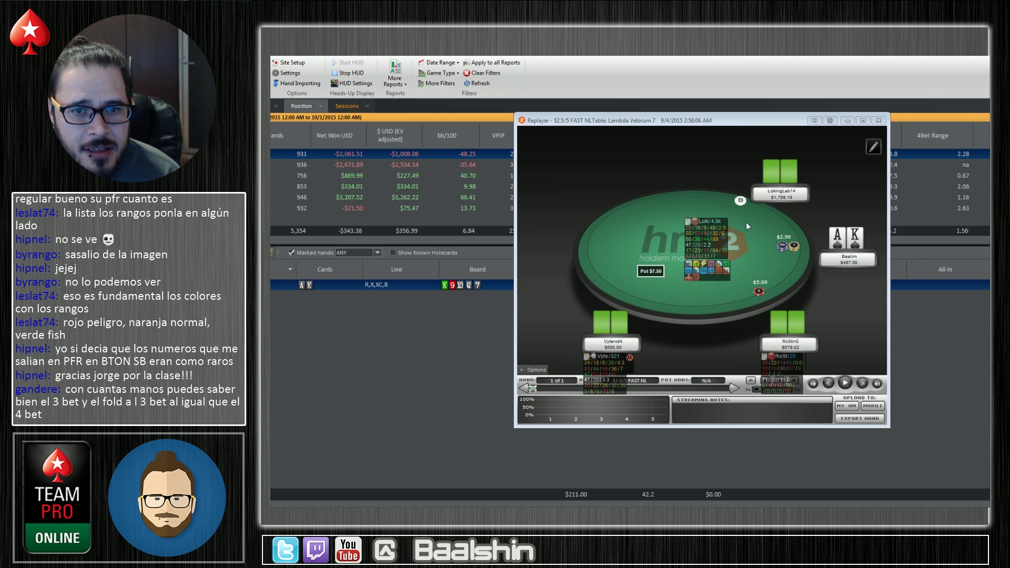
left_click(715, 233)
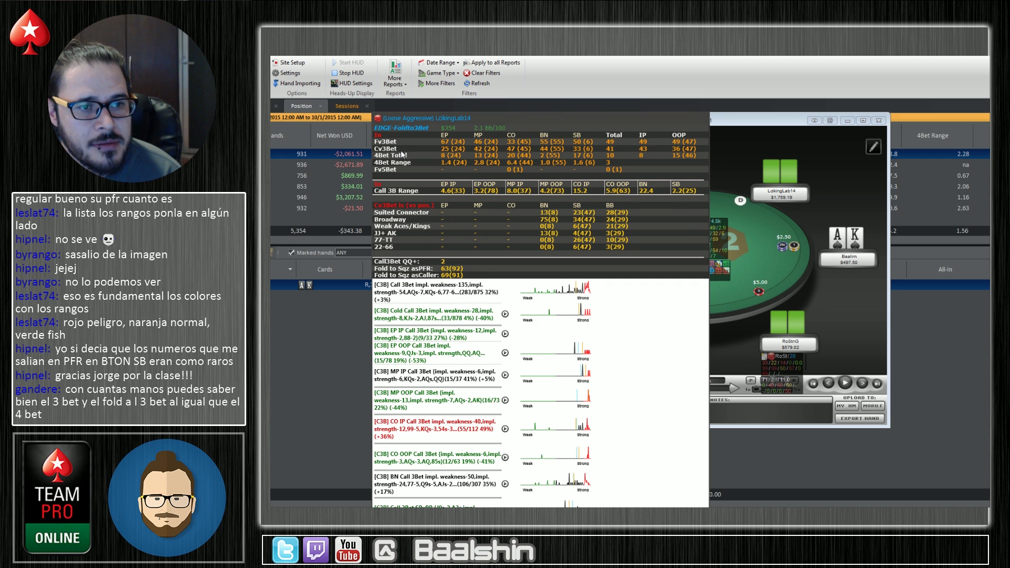
left_click(609, 151)
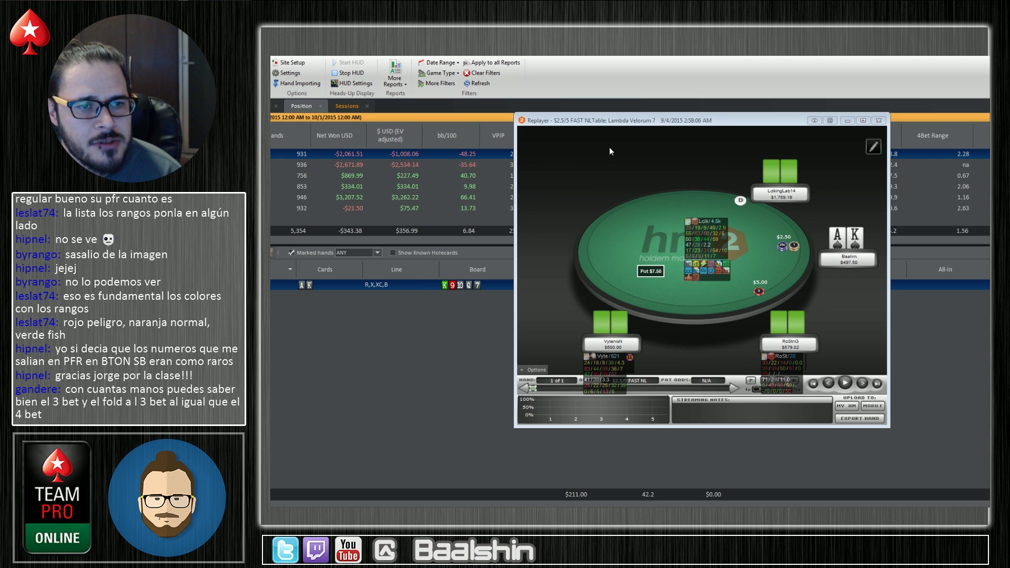
- Study the button player's EDGE-4-5Bet popup, covering 4-bet and 5-bet stats by position and sizing
left_click(714, 232)
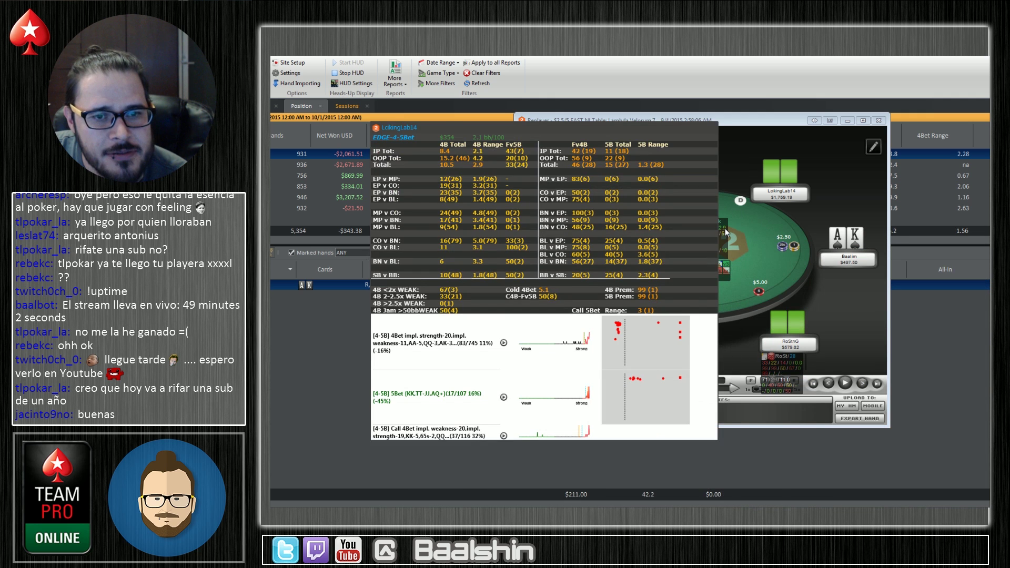
mouse_move(724, 229)
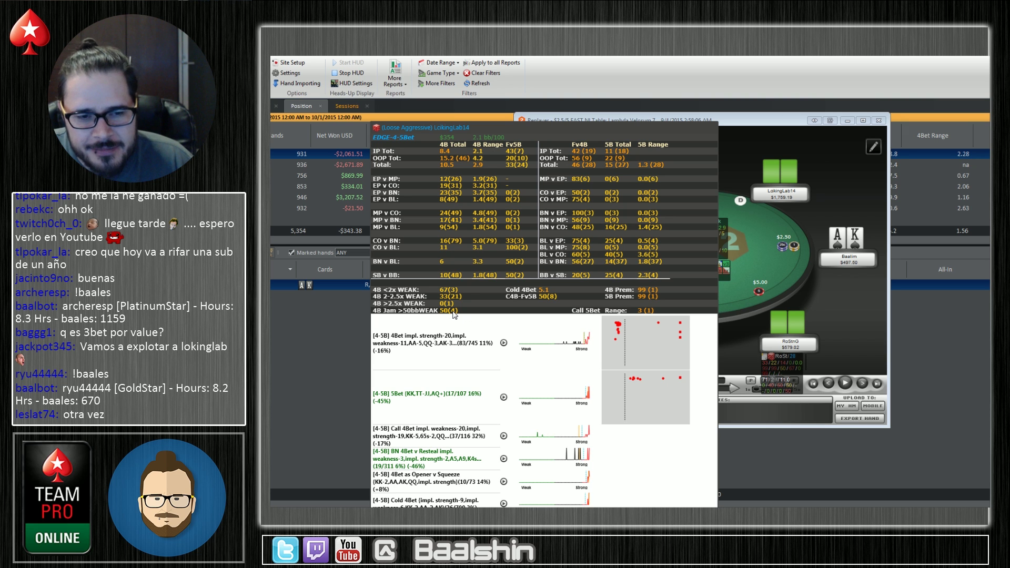
left_click(528, 132)
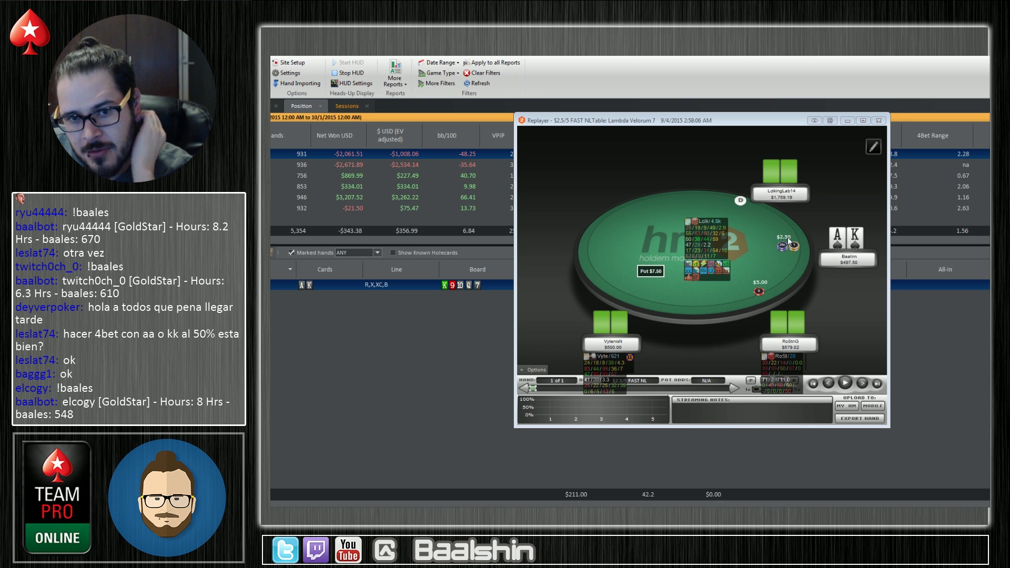
- Examine the button player's EDGE-Cbet popup for flop continuation bets and the EDGE-TurnCbet popup
left_click(689, 235)
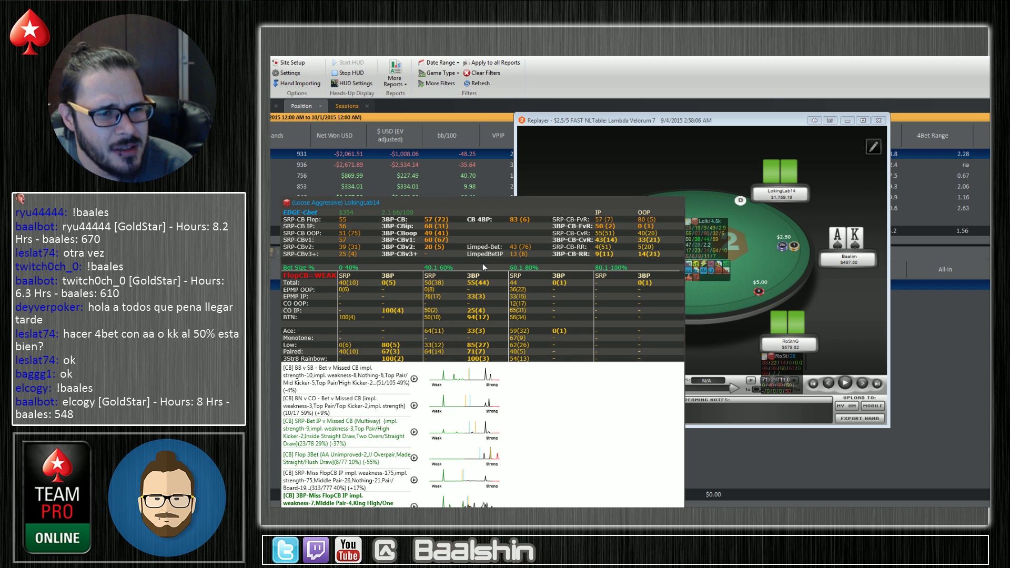
left_click(482, 264)
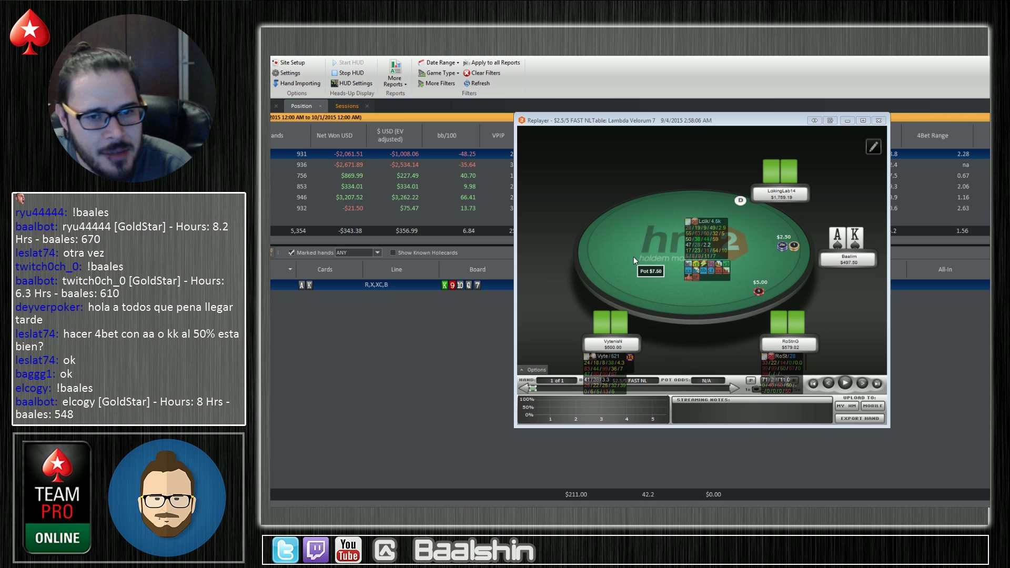
left_click(689, 233)
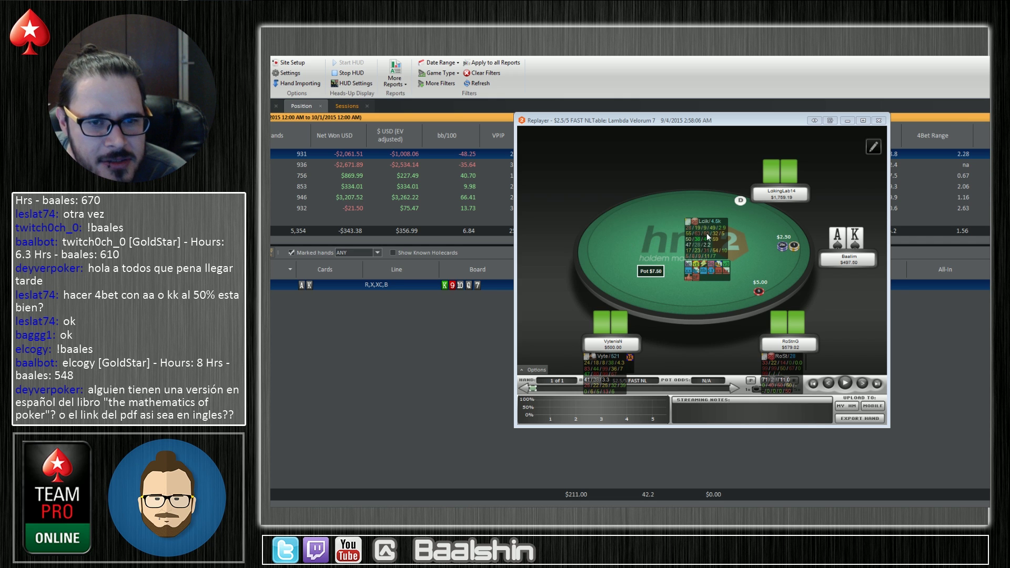
mouse_move(697, 232)
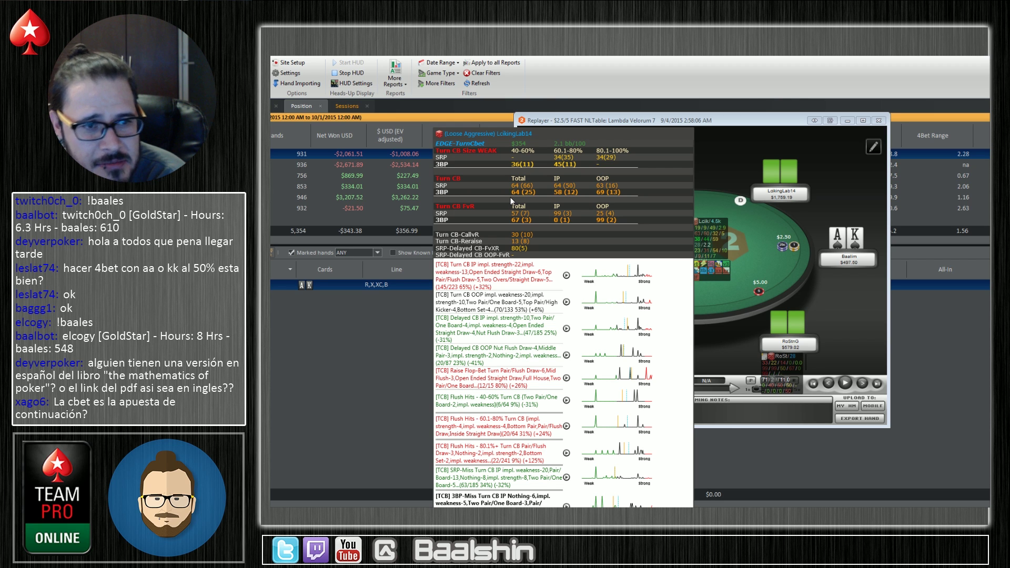
left_click(649, 170)
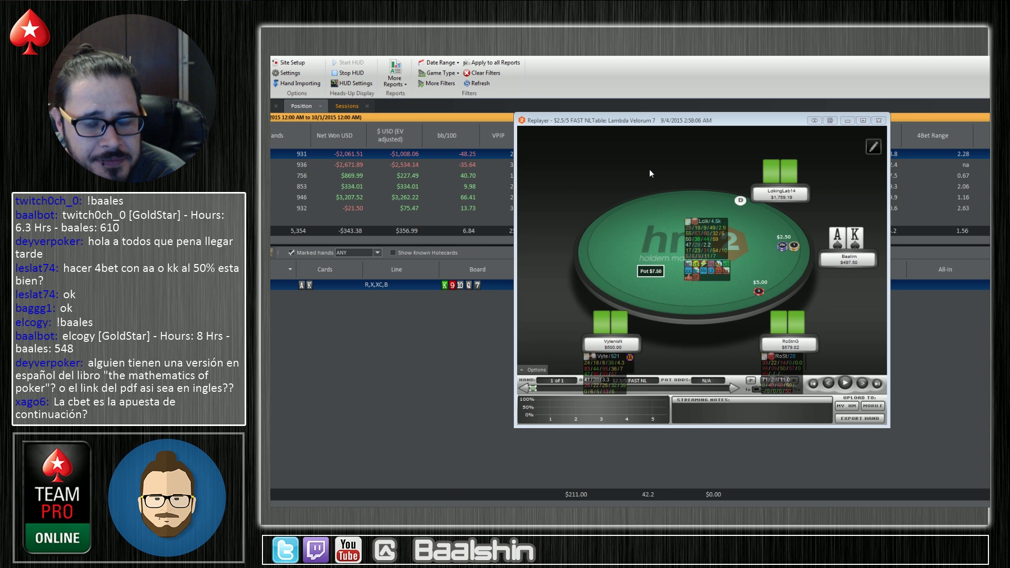
- Review the button player's EDGE-CheckRaise popup for flop, turn and river check-raise stats
left_click(715, 232)
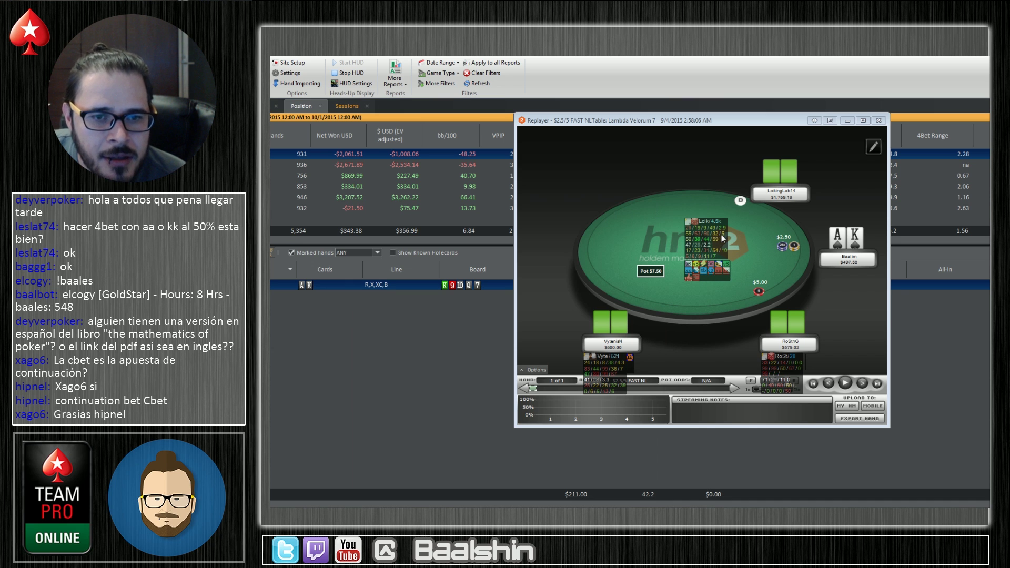
left_click(722, 233)
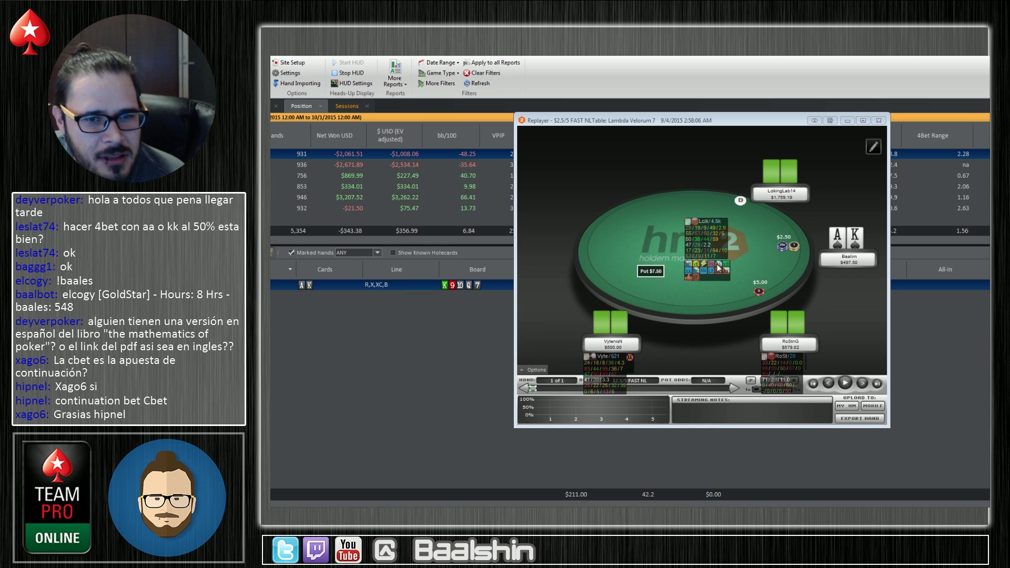
left_click(722, 232)
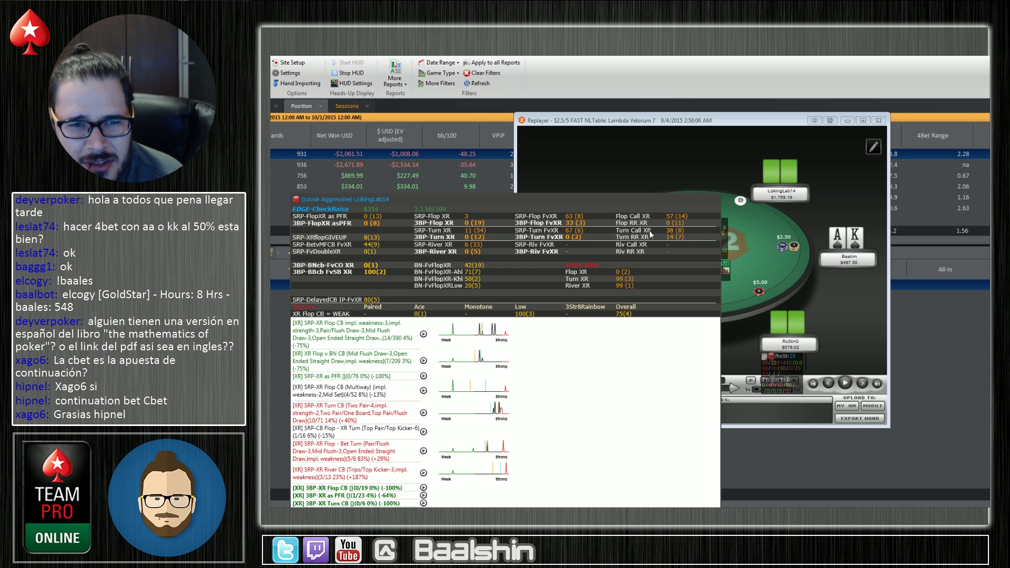
left_click(699, 256)
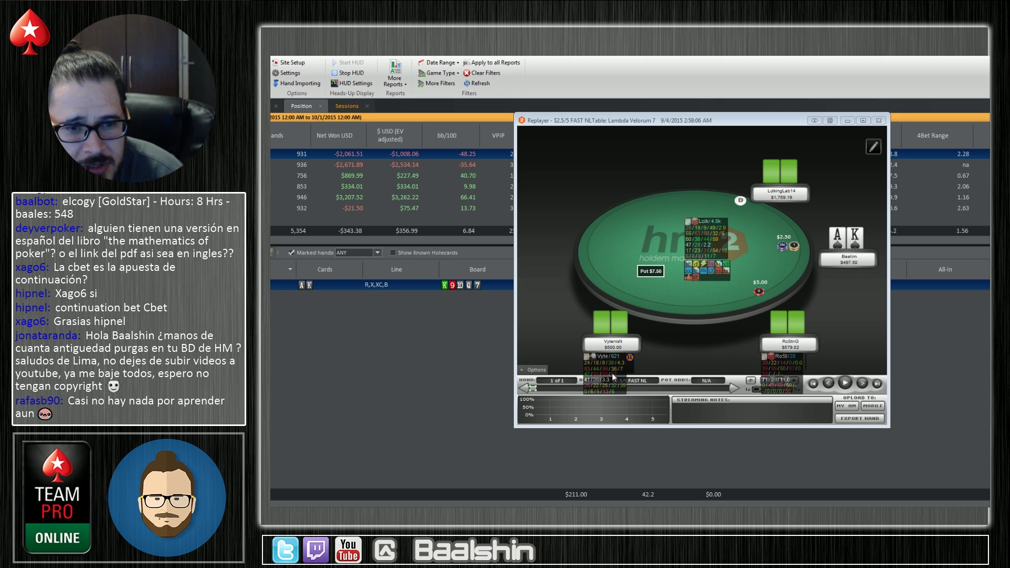
- Inspect the button player's EDGE-MissedCBets and EDGE-WTSD popups for missed continuation bets and showdown stats
left_click(689, 244)
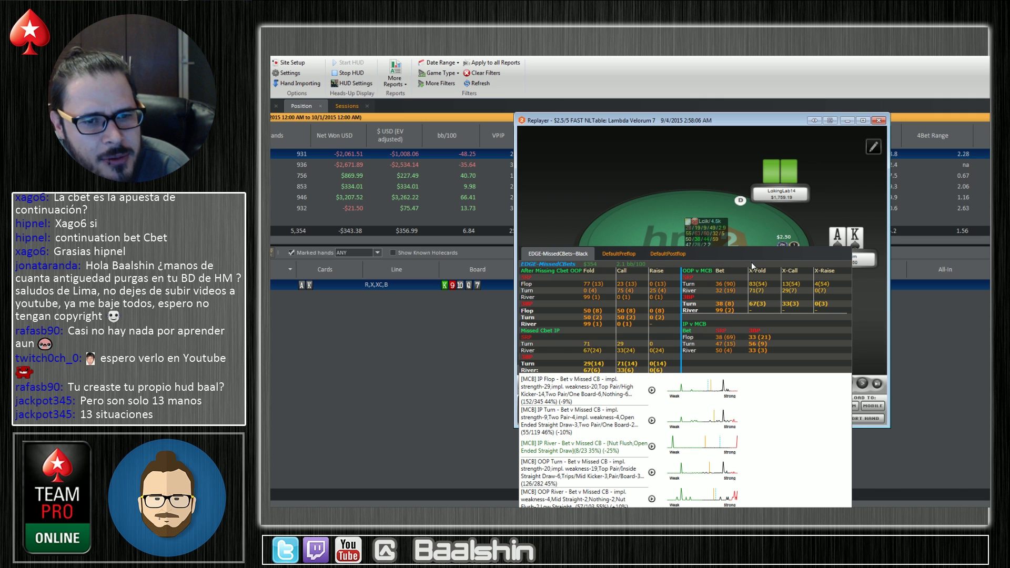
left_click(722, 260)
left_click(697, 243)
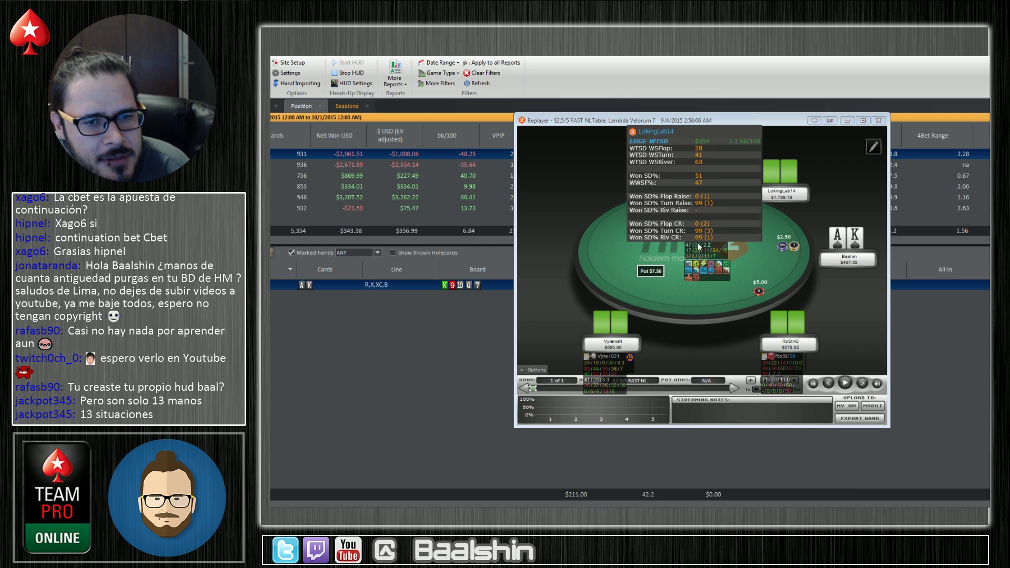
left_click(708, 245)
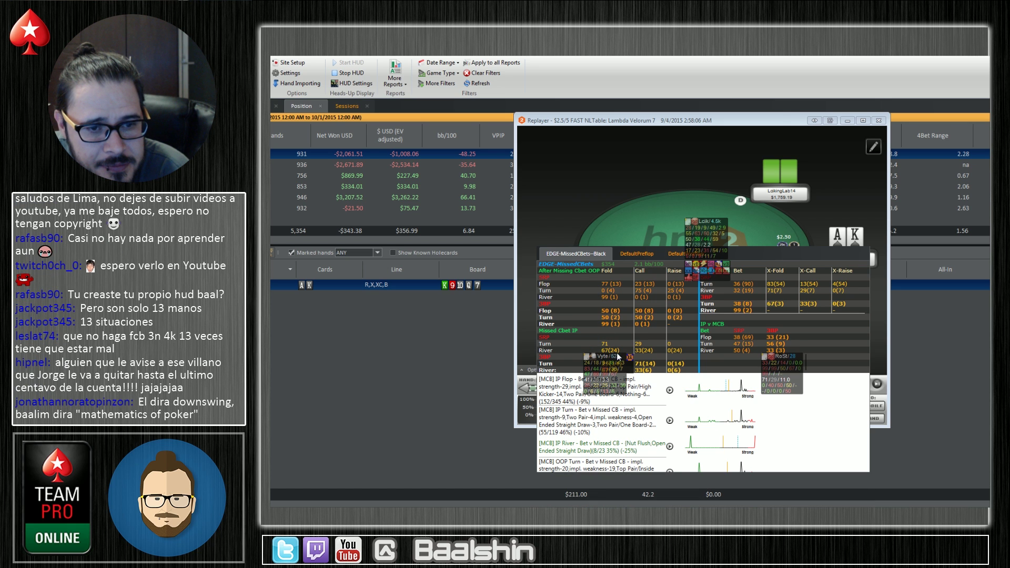
- Clear the leftover popup, bring the hand replayer back to the front and reopen the button player's EDGE-MissedCBets popup
left_click(615, 356)
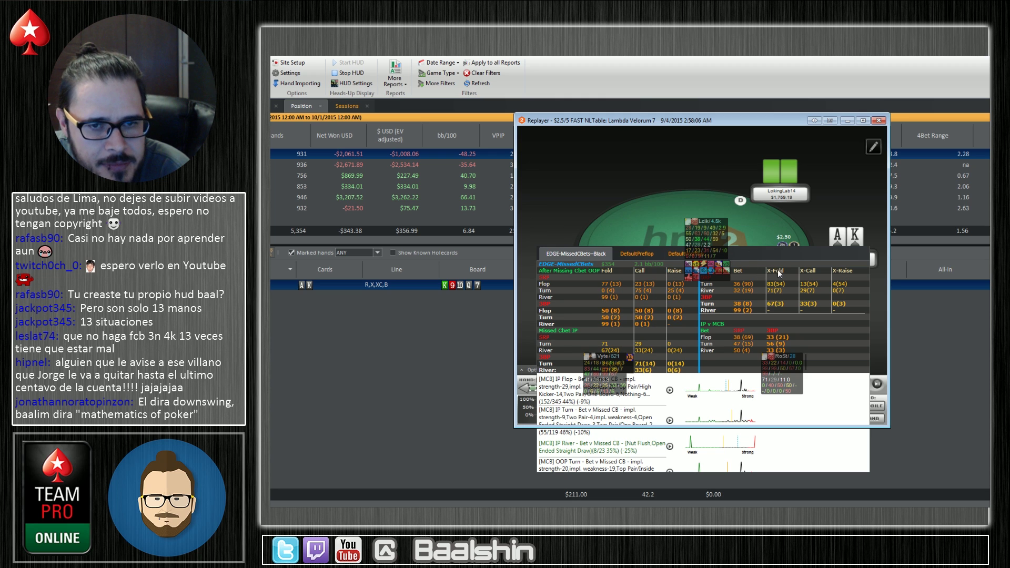
left_click(914, 336)
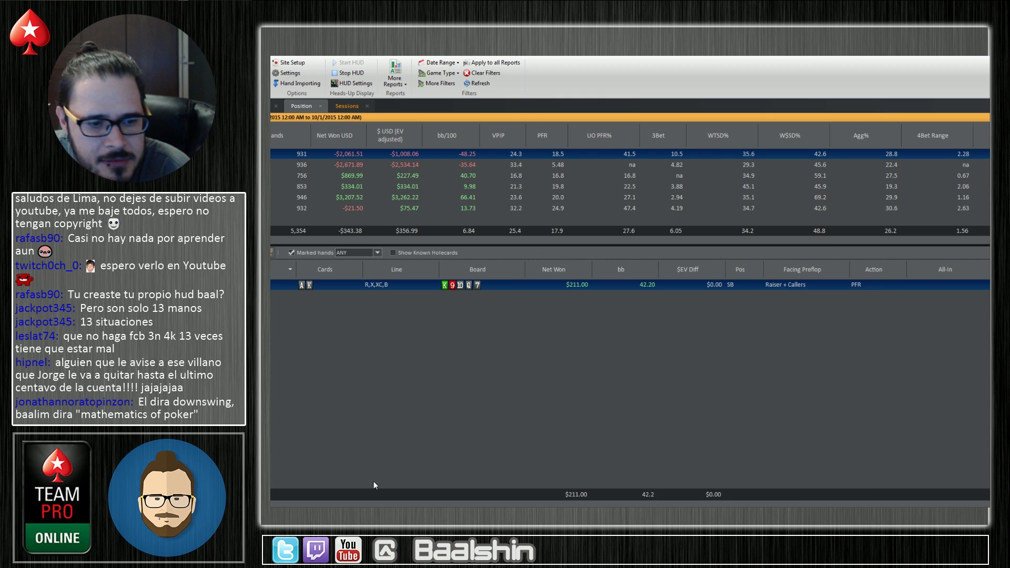
mouse_move(305, 515)
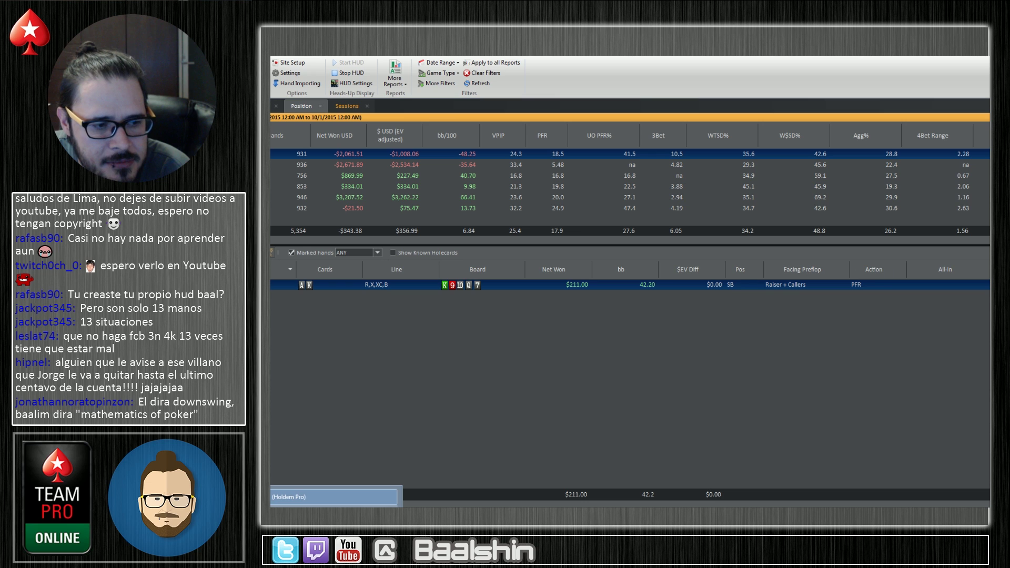
left_click(337, 502)
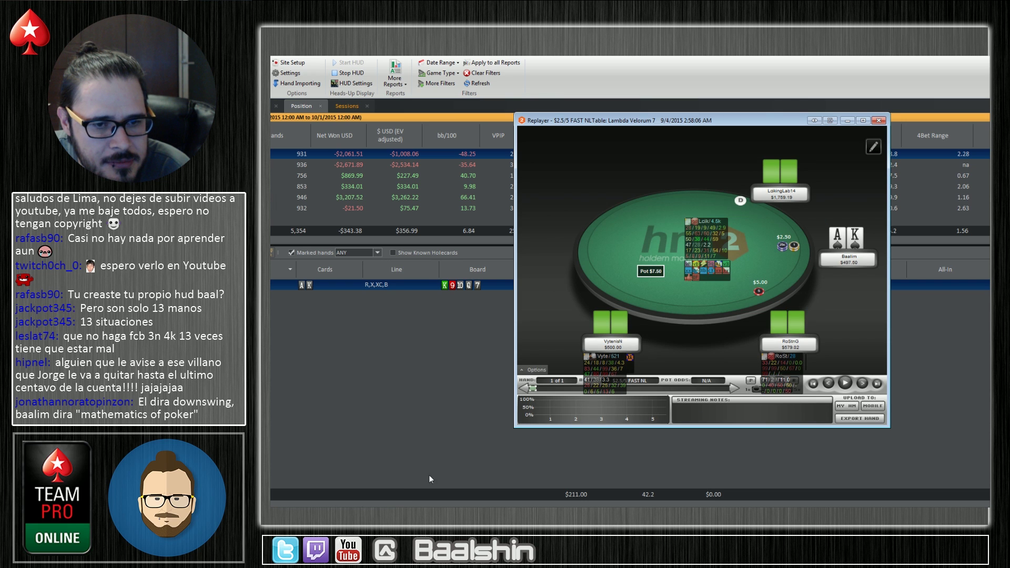
left_click(690, 244)
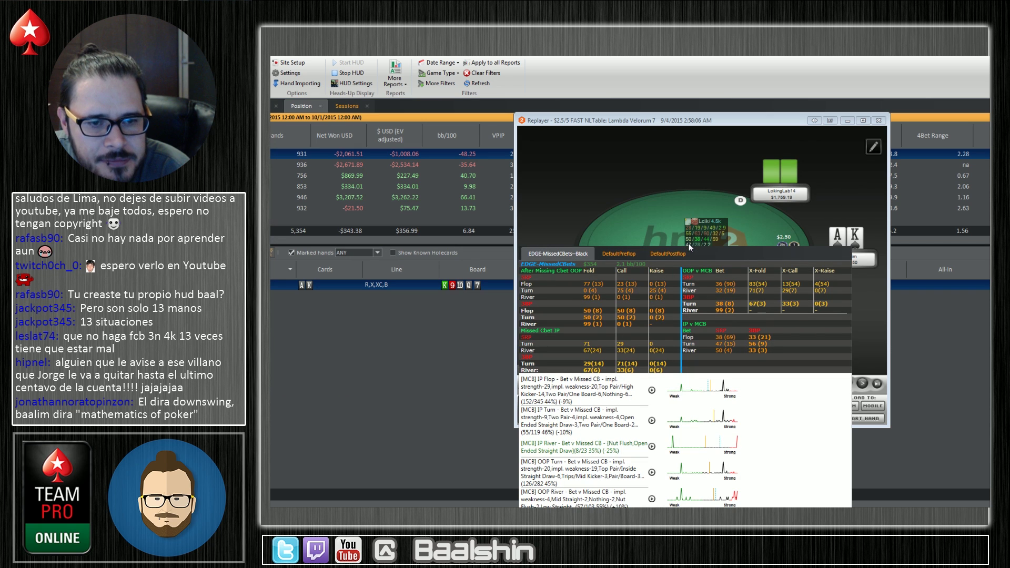